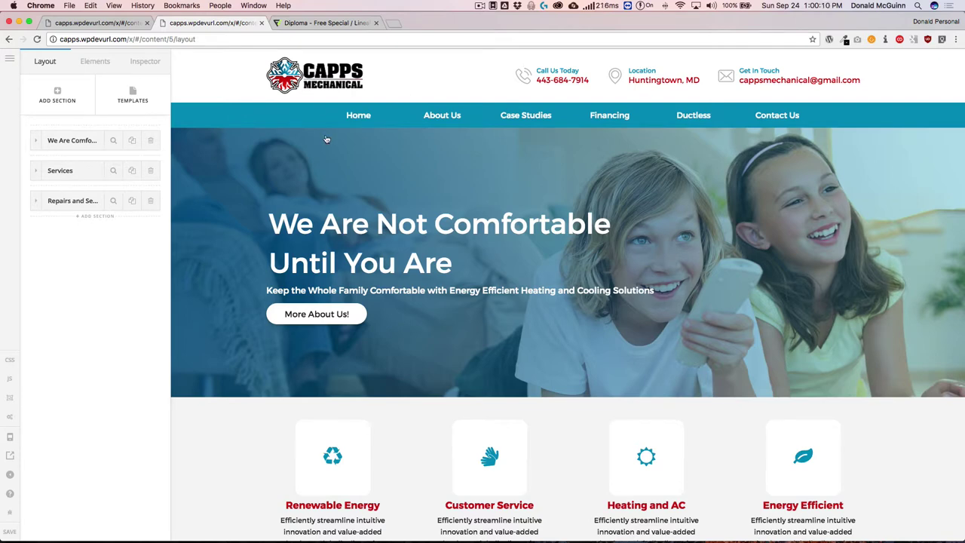
Step: Delete the We Are Comfortable and Repairs and Services sections from the Layout list
scroll(566, 294, "down", 5)
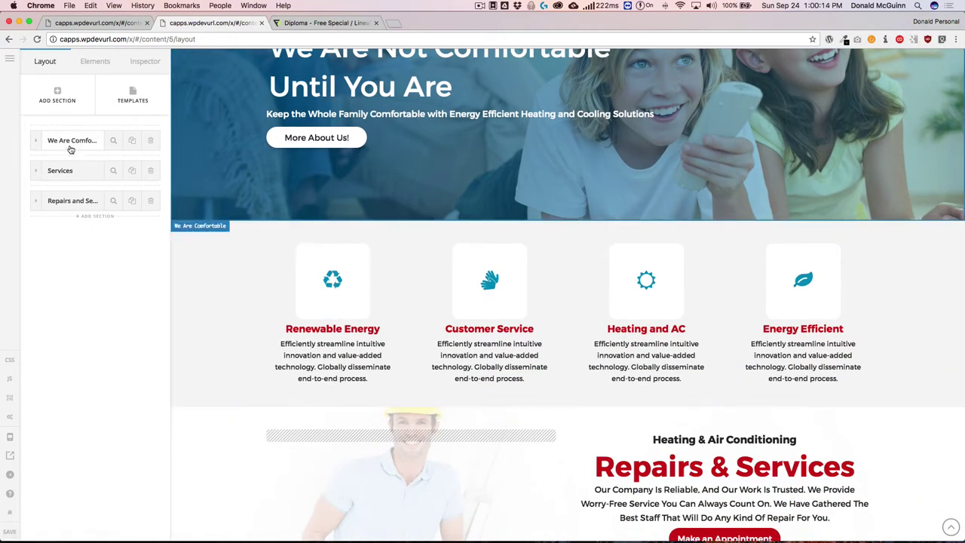
scroll(191, 209, "down", 5)
scroll(191, 213, "up", 6)
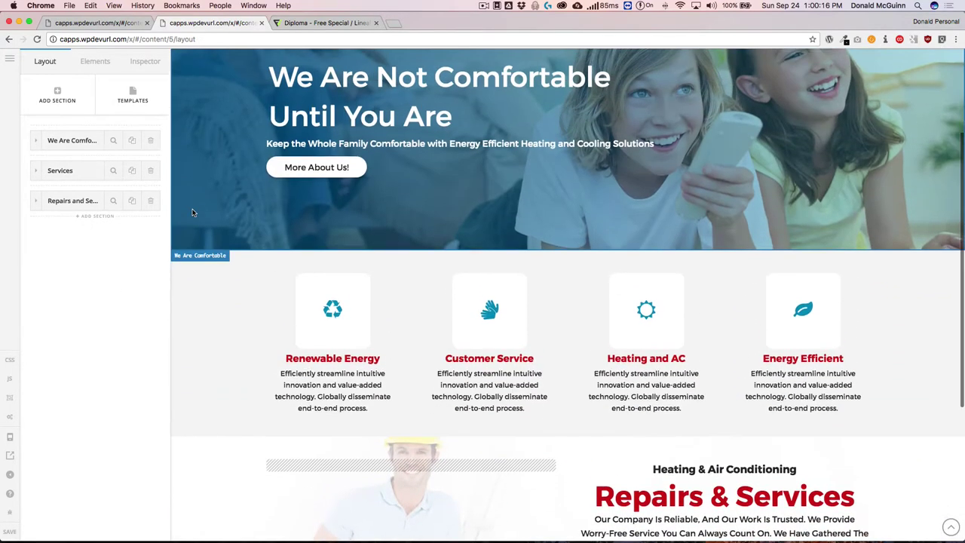
scroll(195, 213, "down", 1)
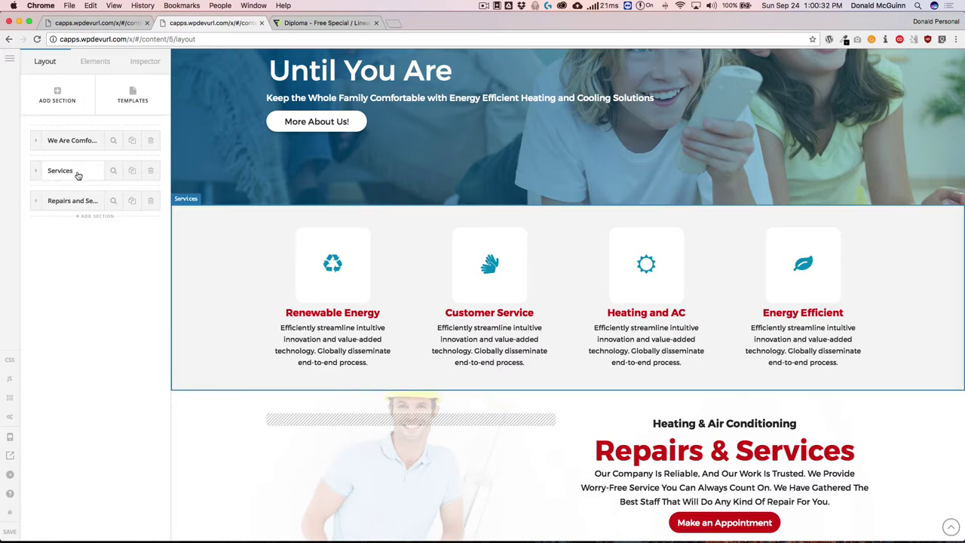
left_click(152, 142)
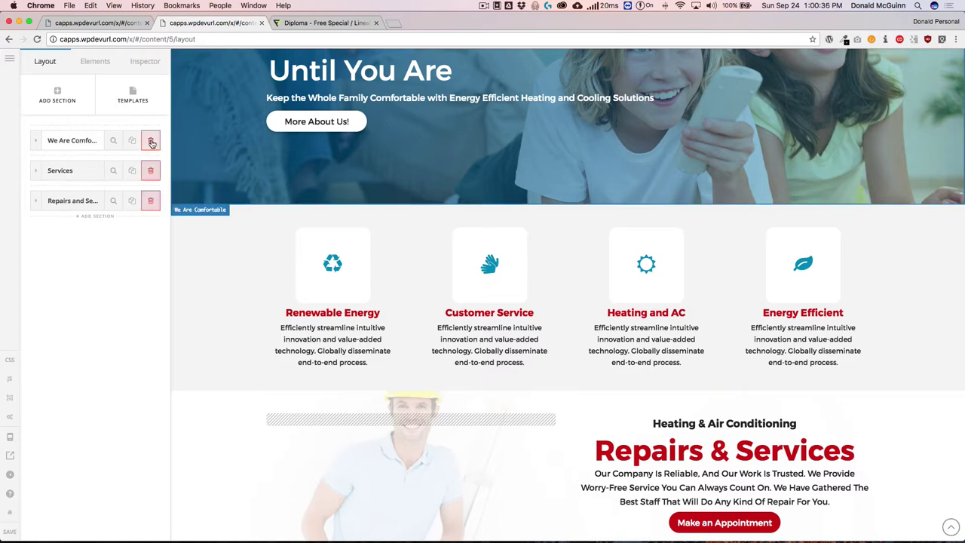
left_click(151, 143)
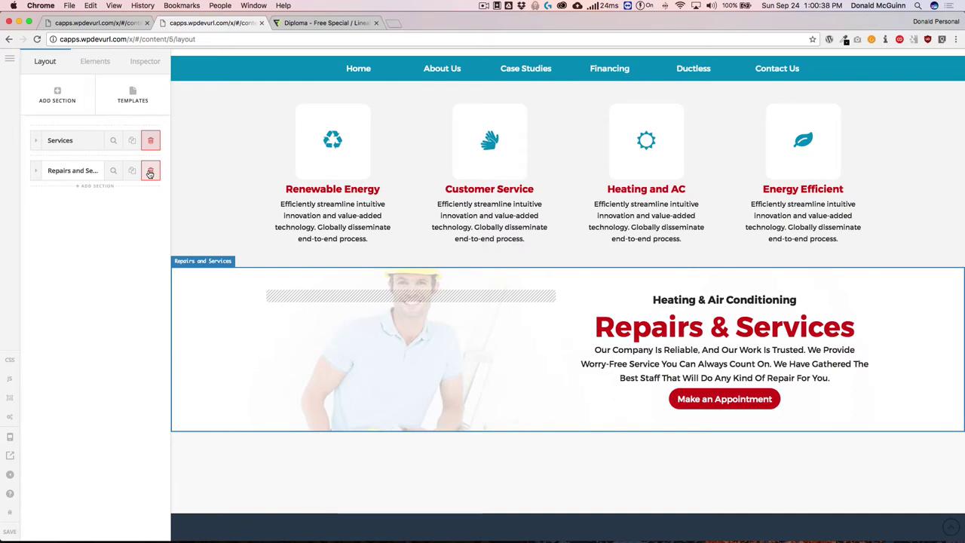
left_click(145, 173)
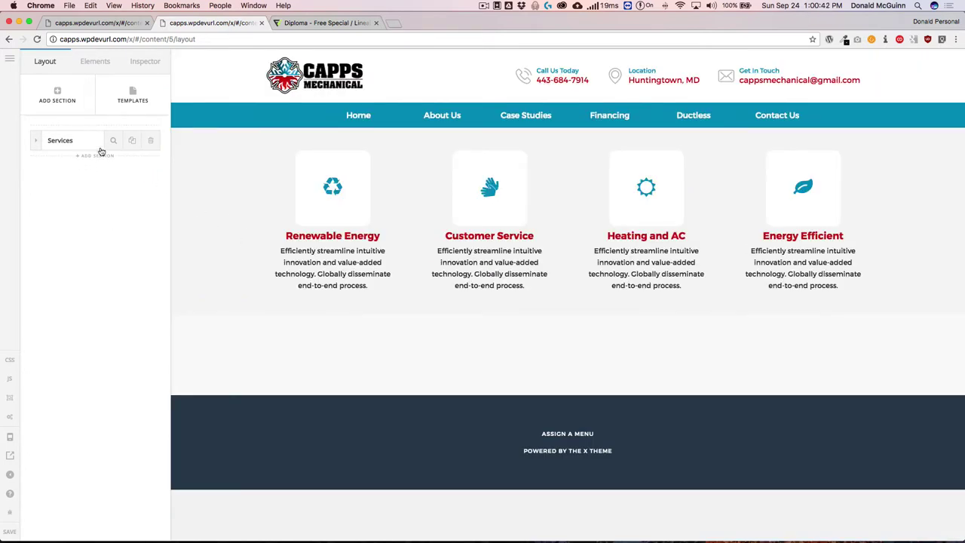
Step: Save the current layout to the library as a block named 'Custom Icon Block'
left_click(134, 96)
left_click(67, 120)
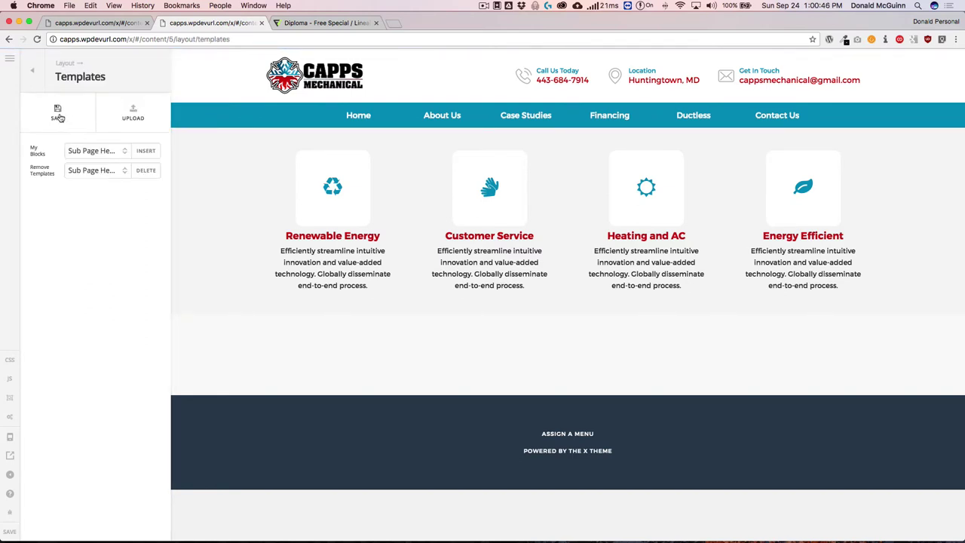
left_click_drag(158, 110, 1, 105)
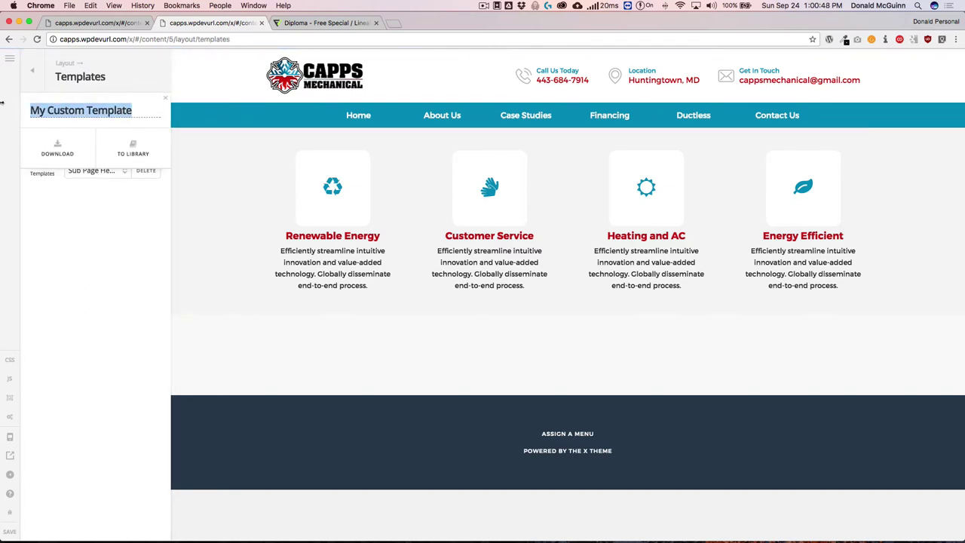
type("Custom icon")
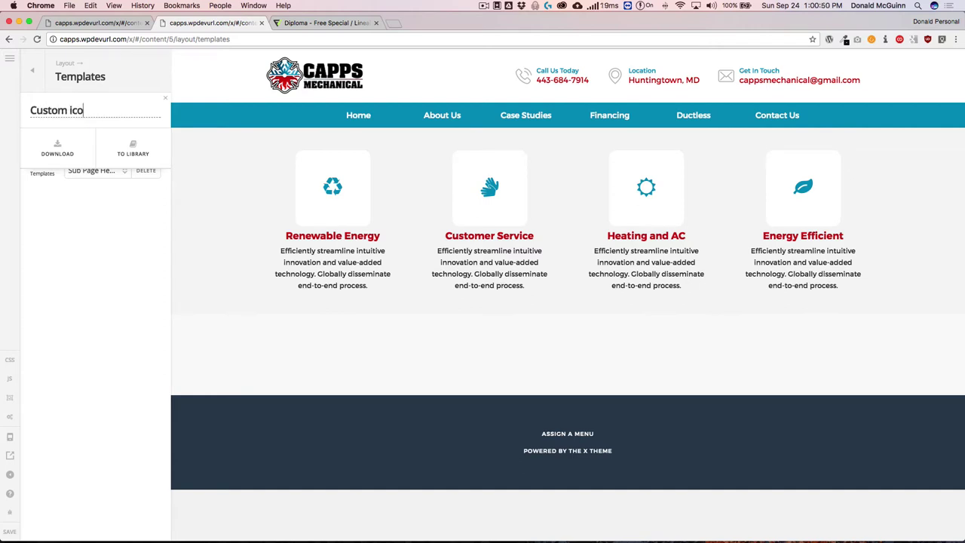
key("BackSpace")
key("BackSpace")
key("BackSpace")
type("con Block")
left_click(131, 148)
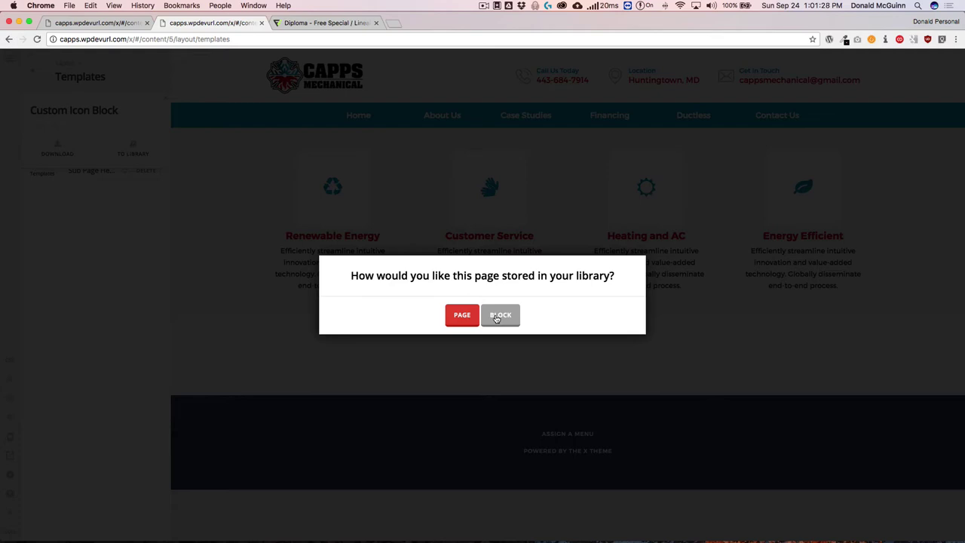
left_click(501, 317)
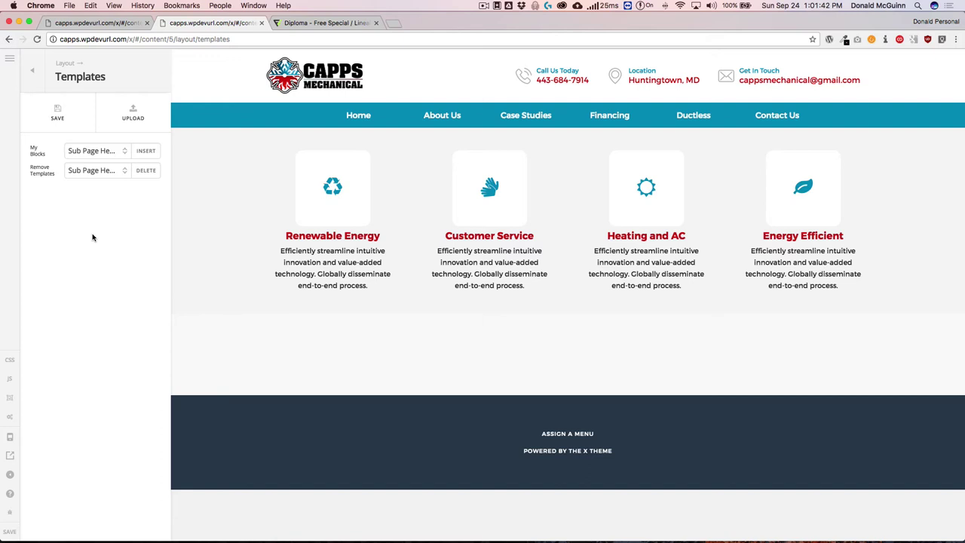
Step: Download the Services layout as the template file My_Custom_Template.csl
left_click(61, 112)
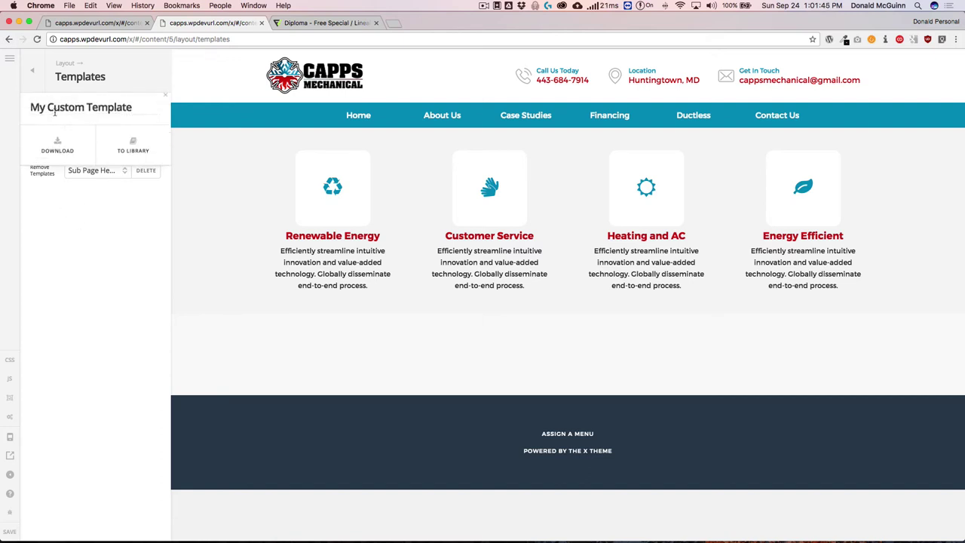
left_click(57, 153)
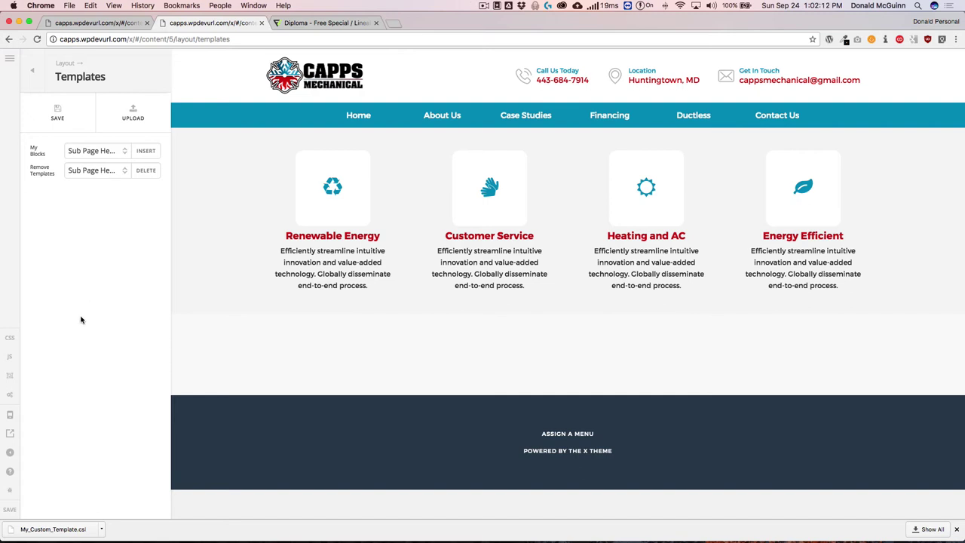
Step: Reload the builder and open the Financing page from the Content list for editing
key("super+r")
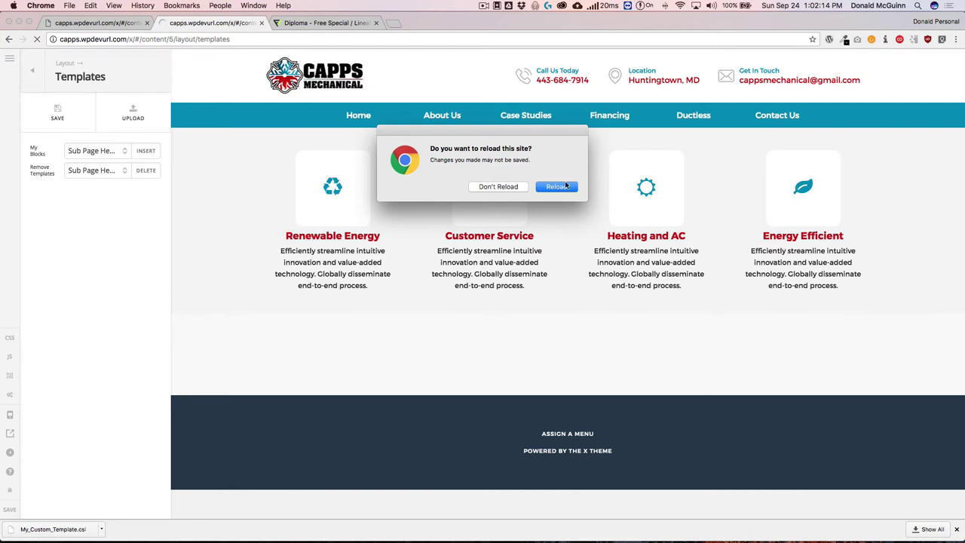
left_click(554, 187)
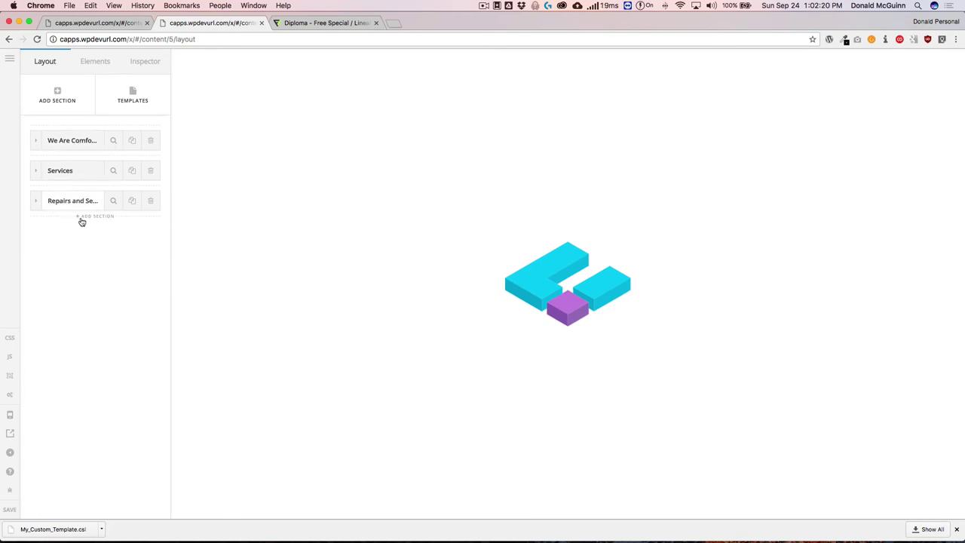
scroll(192, 237, "down", 10)
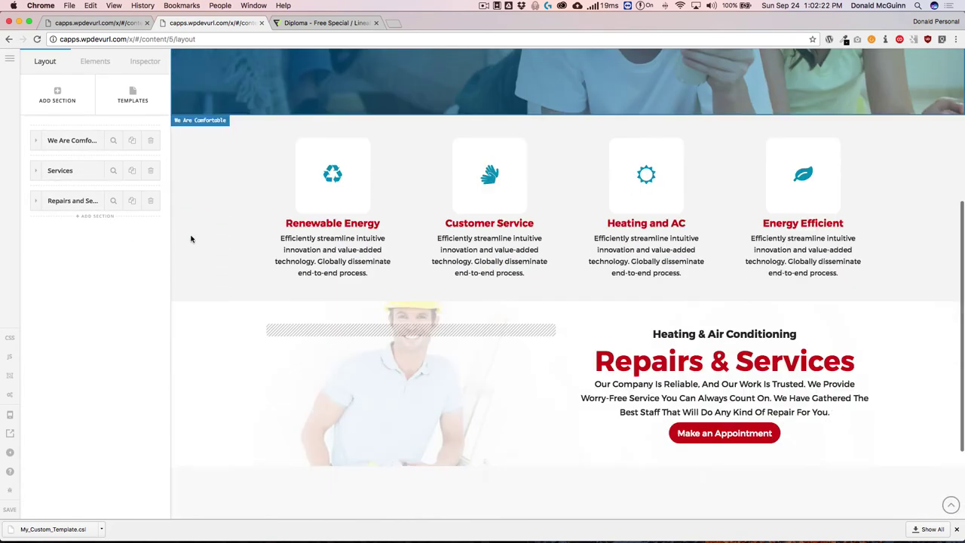
scroll(189, 234, "up", 10)
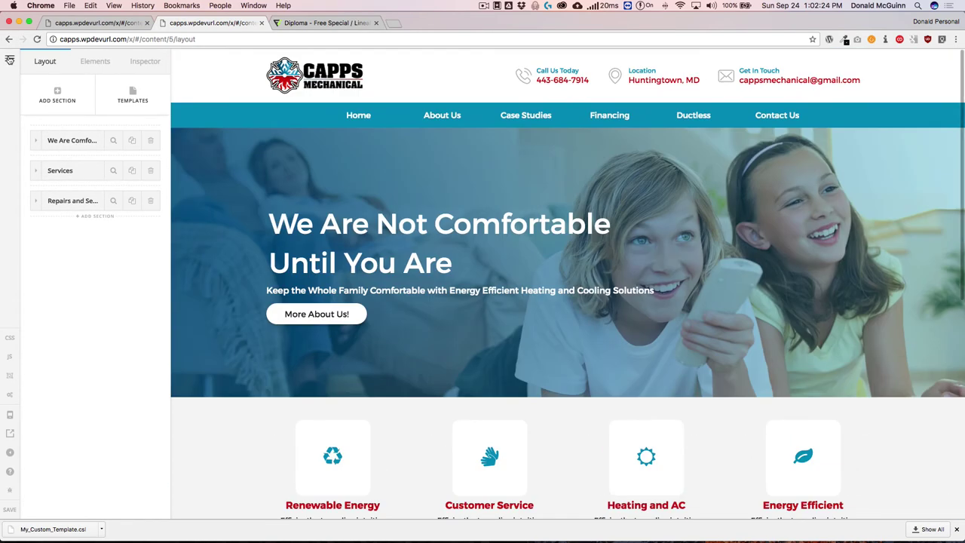
left_click(9, 58)
left_click(48, 152)
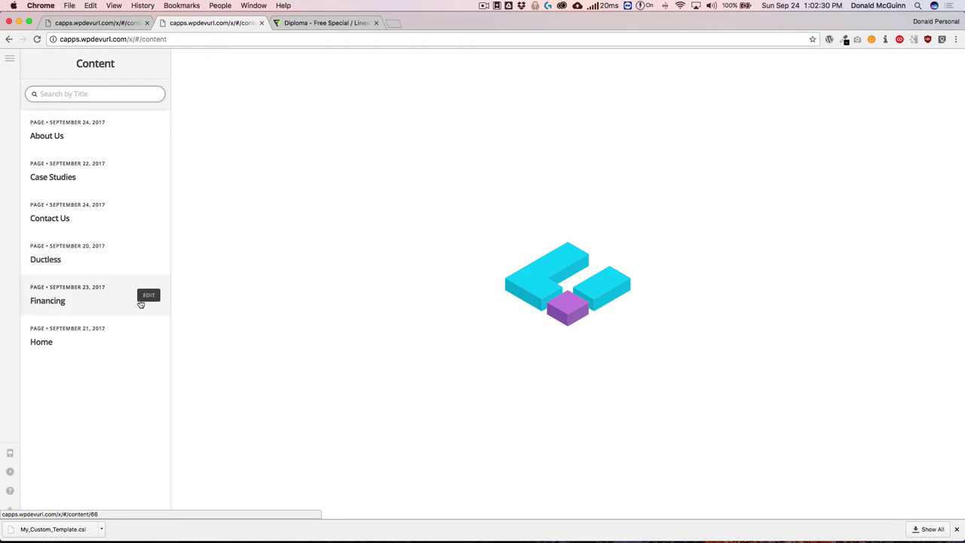
left_click(149, 298)
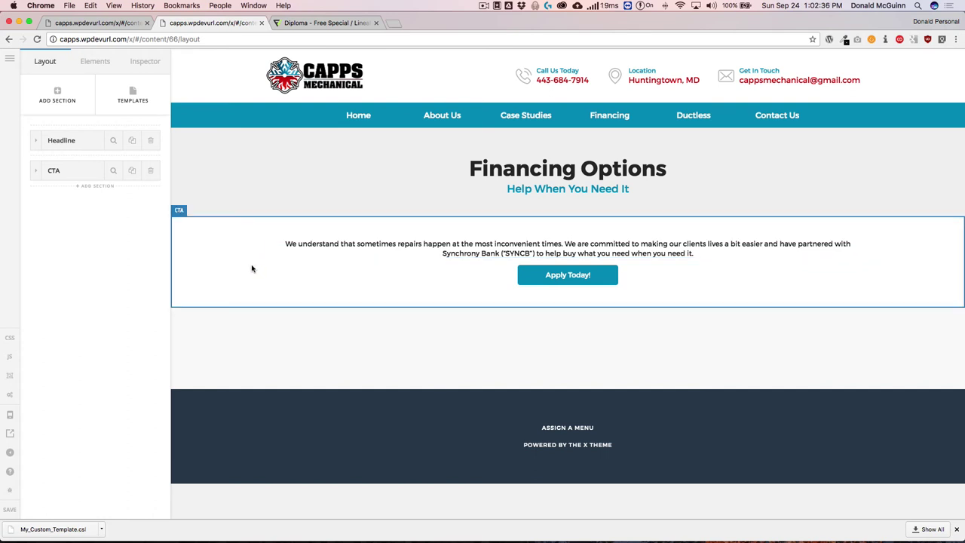
Step: Insert Custom Icon Block from My Blocks into the Financing page below the CTA
left_click(138, 103)
left_click(94, 152)
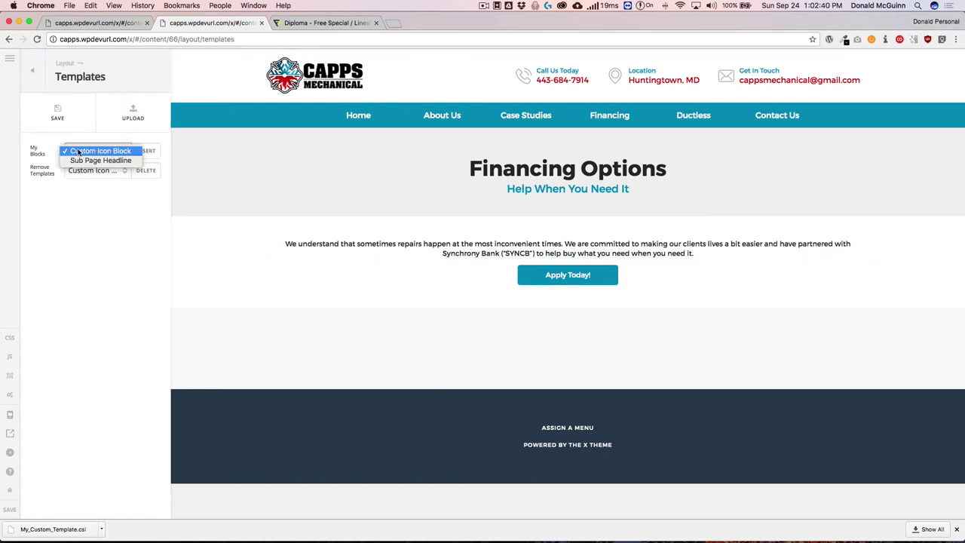
left_click(33, 216)
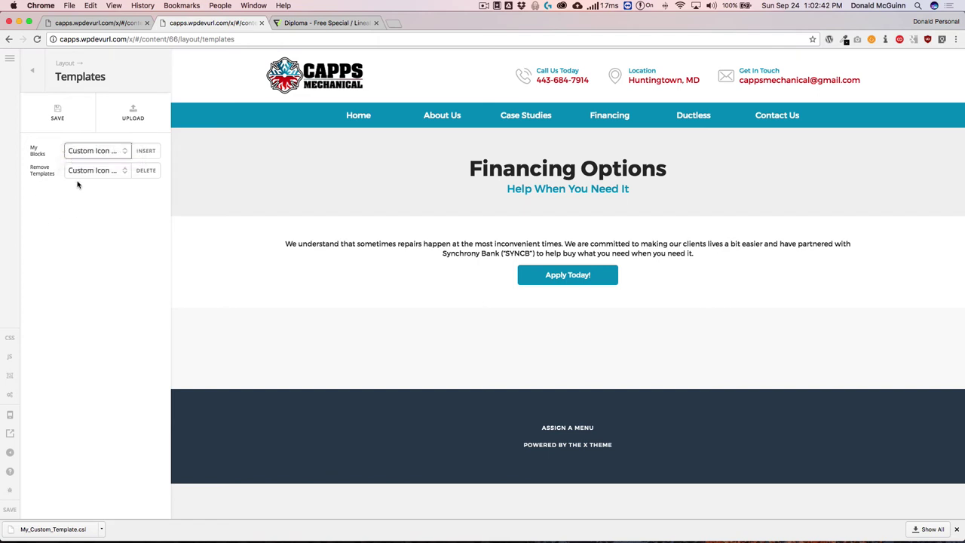
left_click(87, 153)
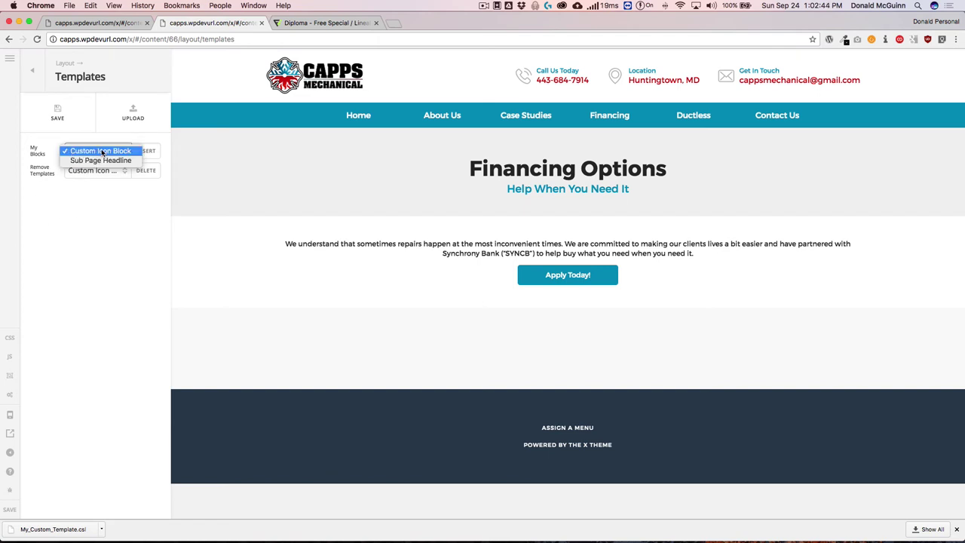
left_click(120, 151)
left_click(146, 152)
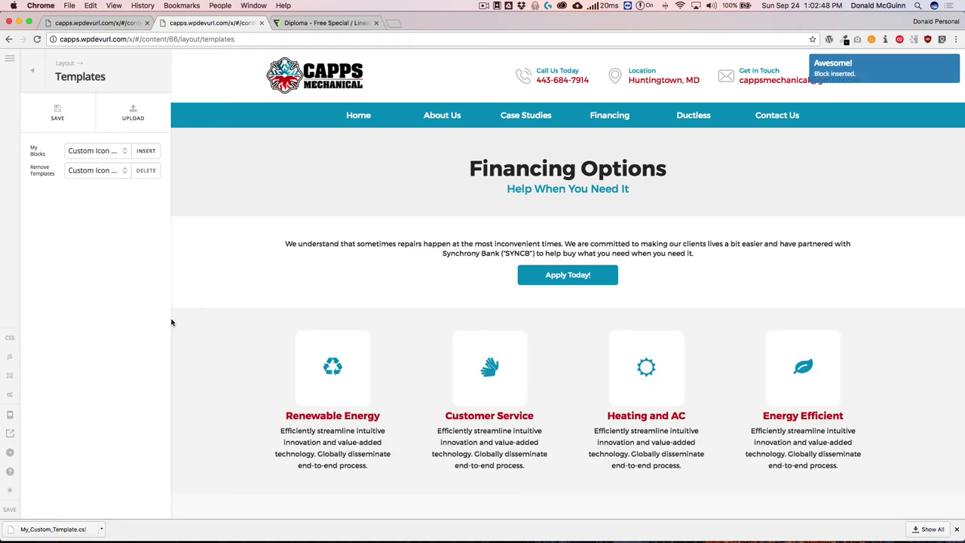
scroll(222, 306, "down", 3)
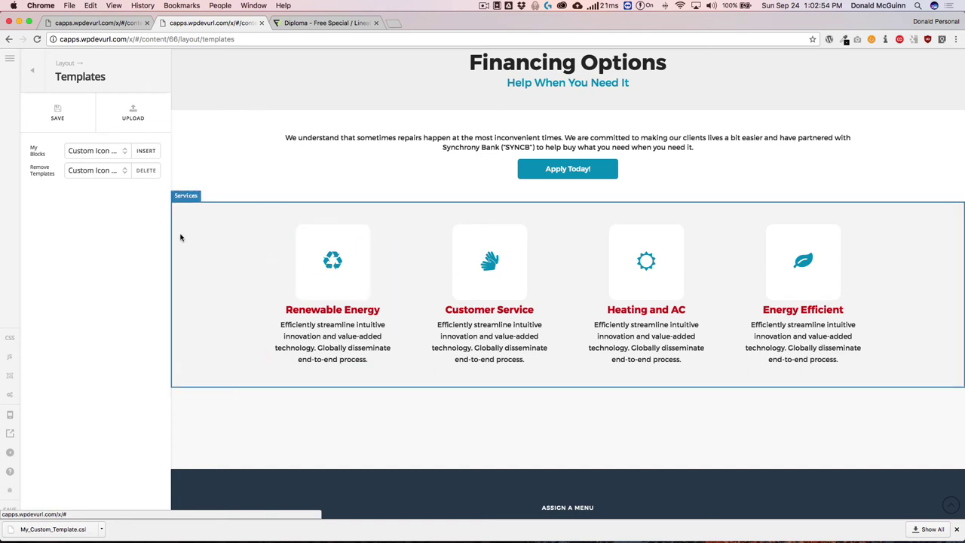
left_click(39, 78)
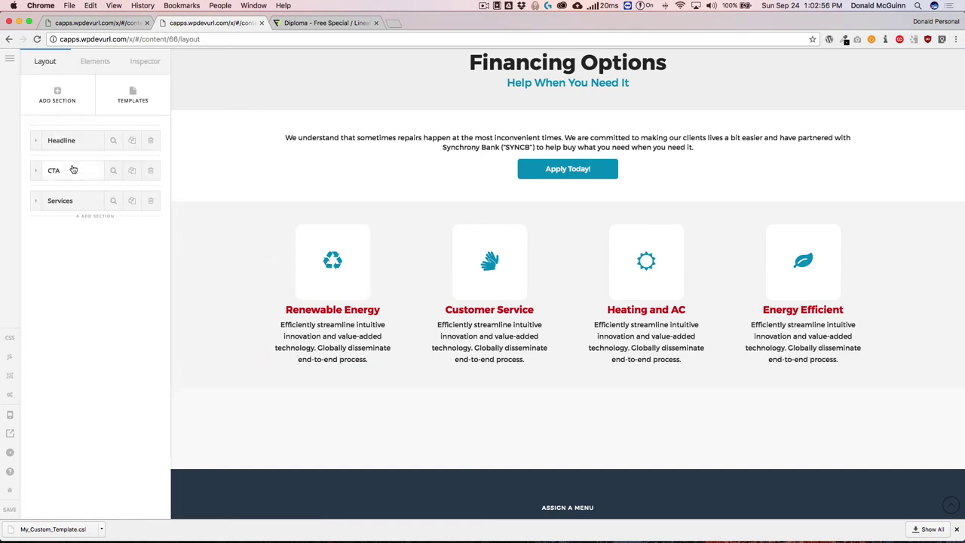
Step: Delete the inserted four-column Services section from the Financing page layout
mouse_move(69, 199)
left_mouse_down()
mouse_move(77, 138)
mouse_move(84, 209)
left_mouse_up()
scroll(226, 265, "up", 2)
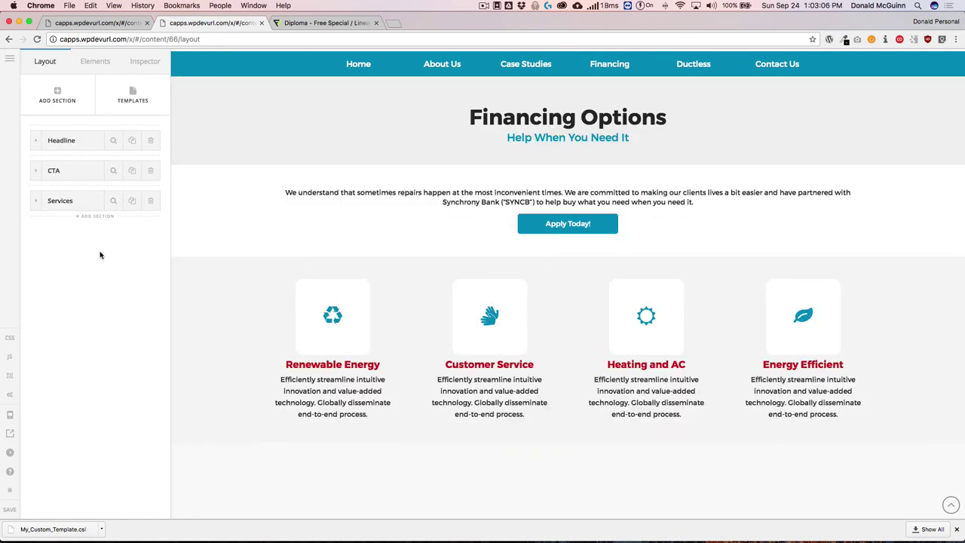
left_click(150, 201)
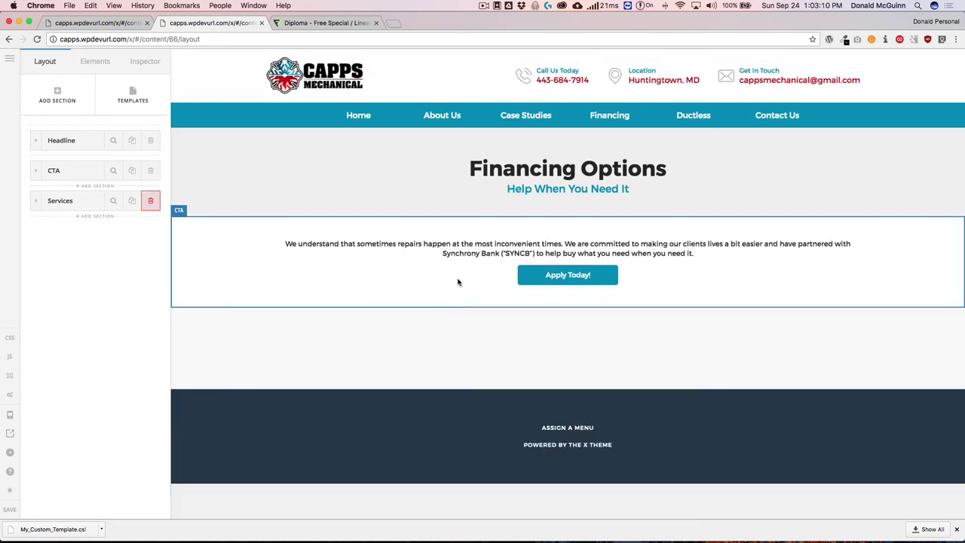
Step: Upload My_Custom_Template.csl and add it to the Financing page layout as a block
left_click(148, 100)
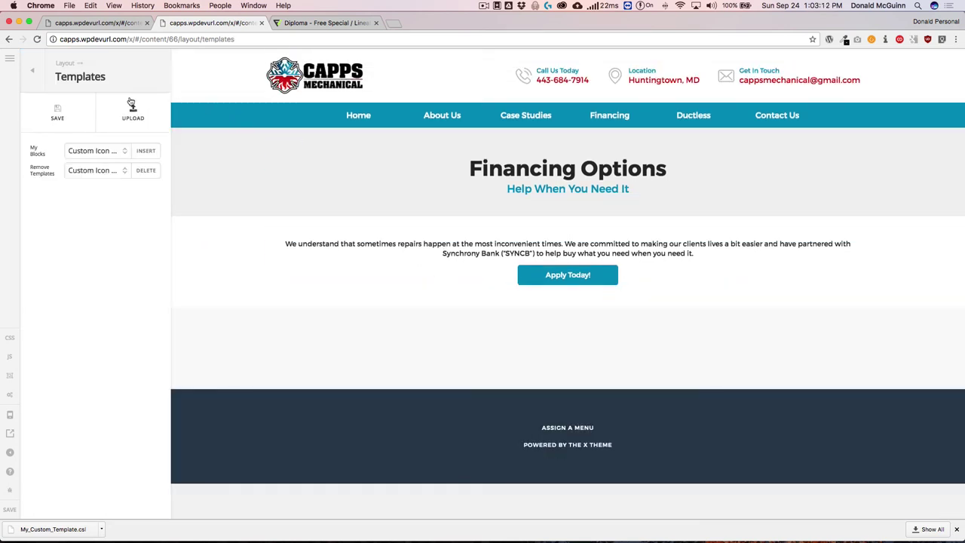
left_click(136, 116)
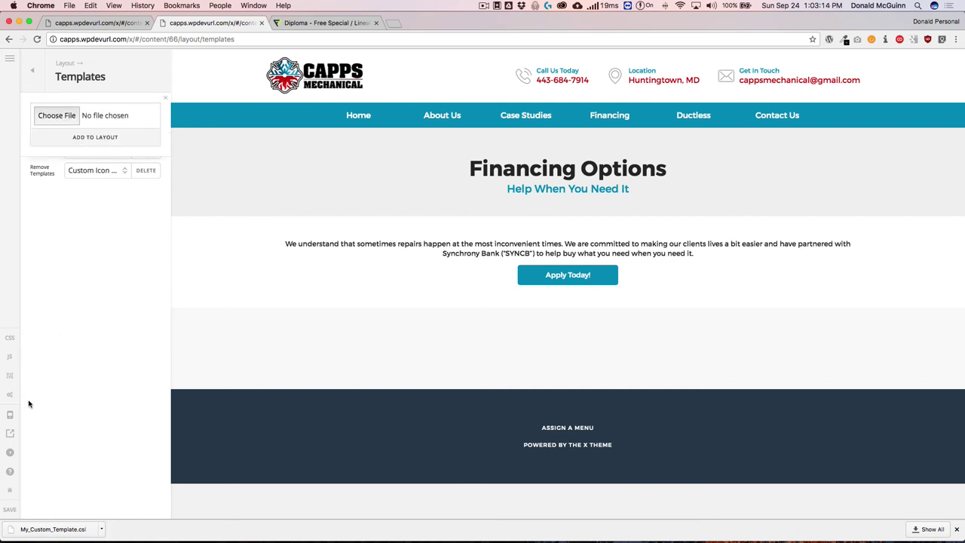
left_click(51, 116)
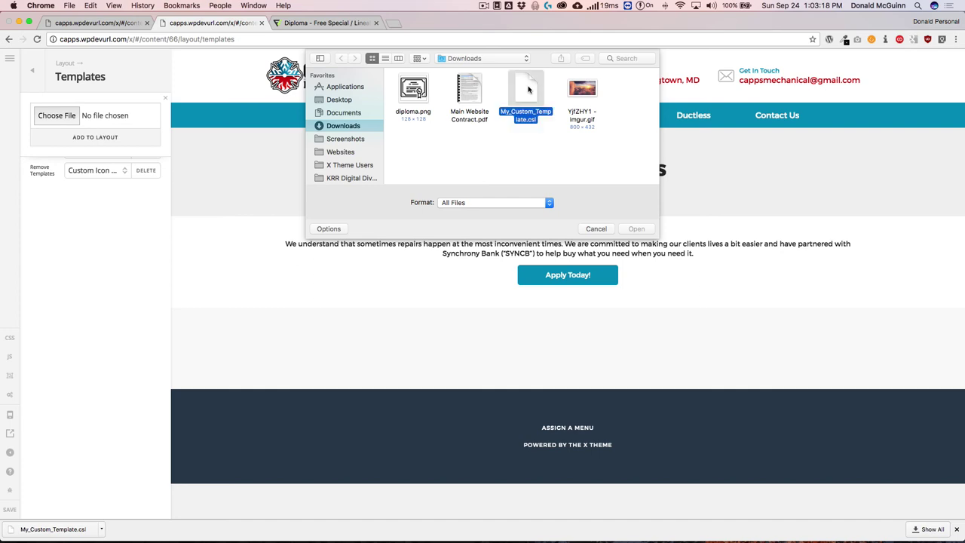
double_click(527, 91)
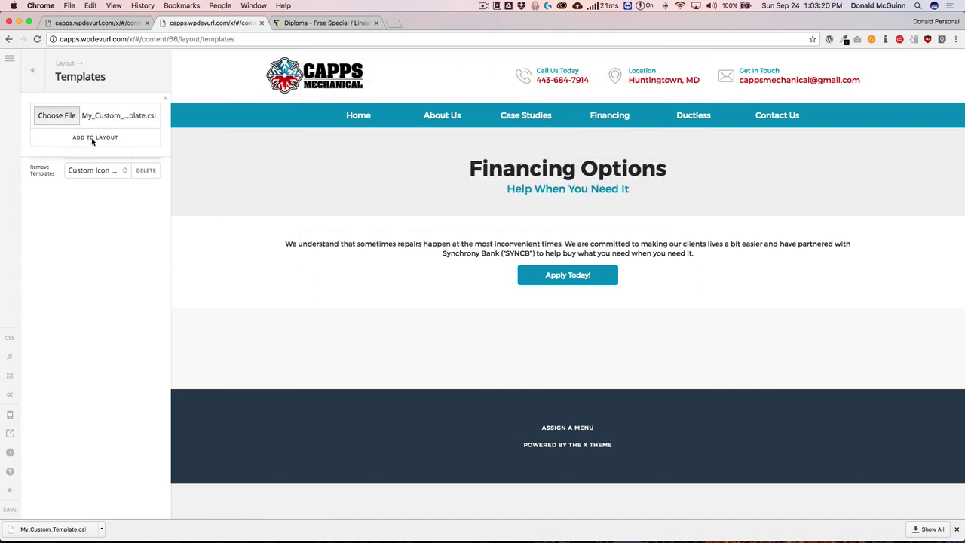
left_click(92, 139)
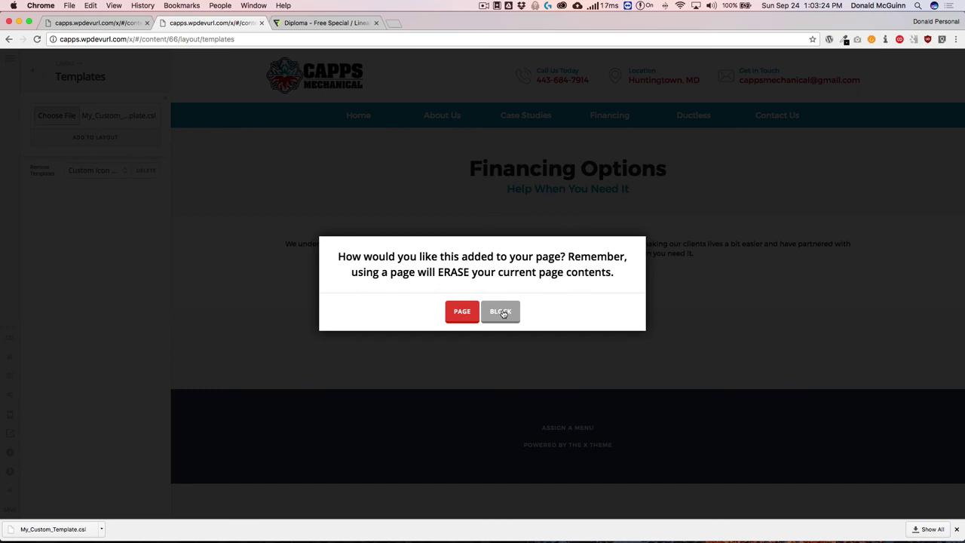
left_click(502, 312)
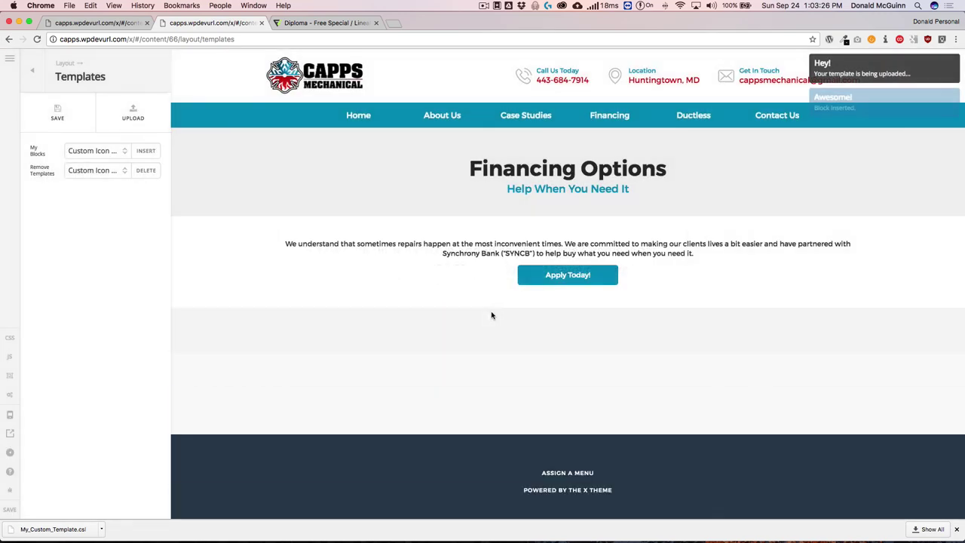
scroll(219, 351, "down", 2)
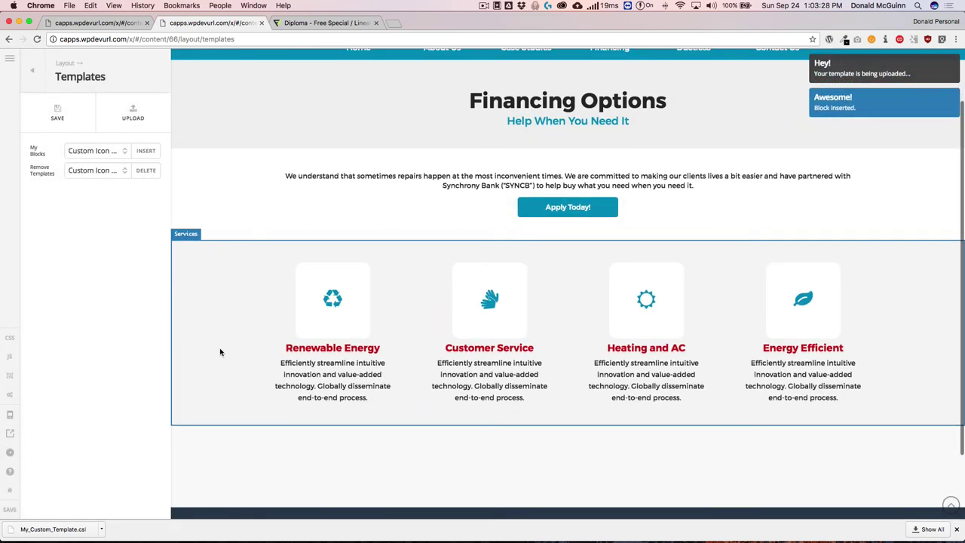